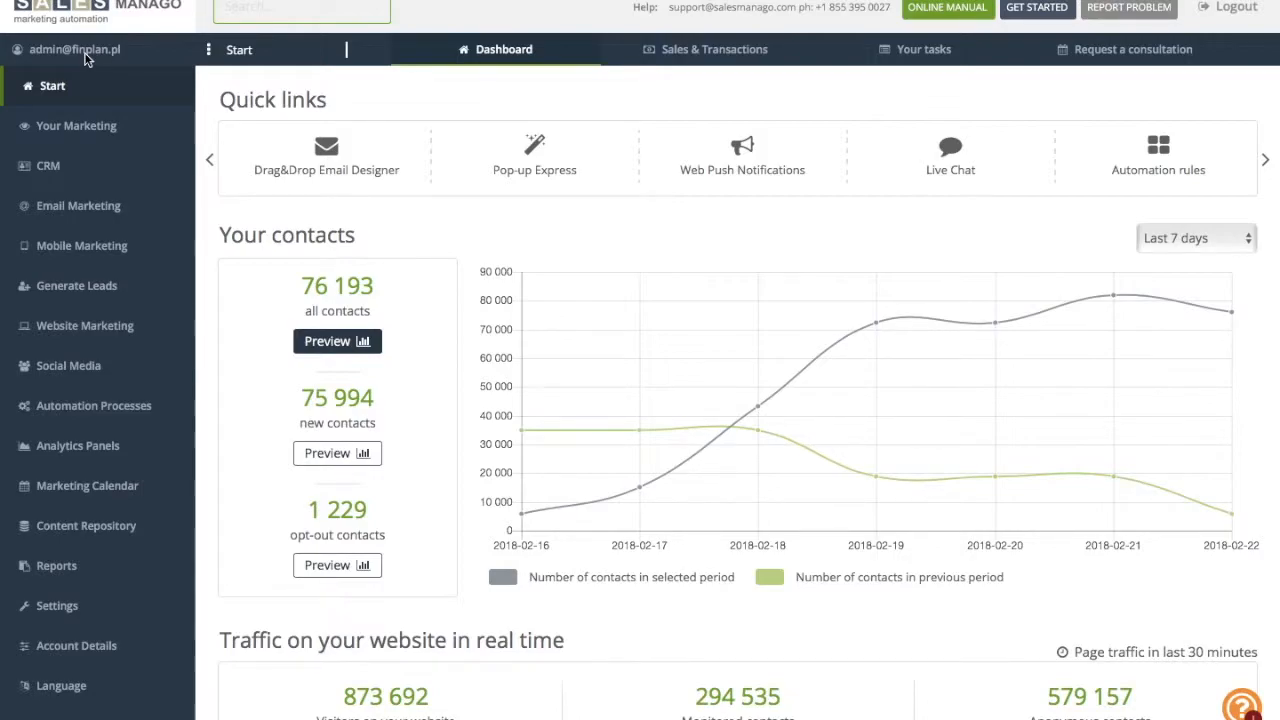
Step: Start a new workflow in the Workflows section of Automation Processes
left_click(102, 418)
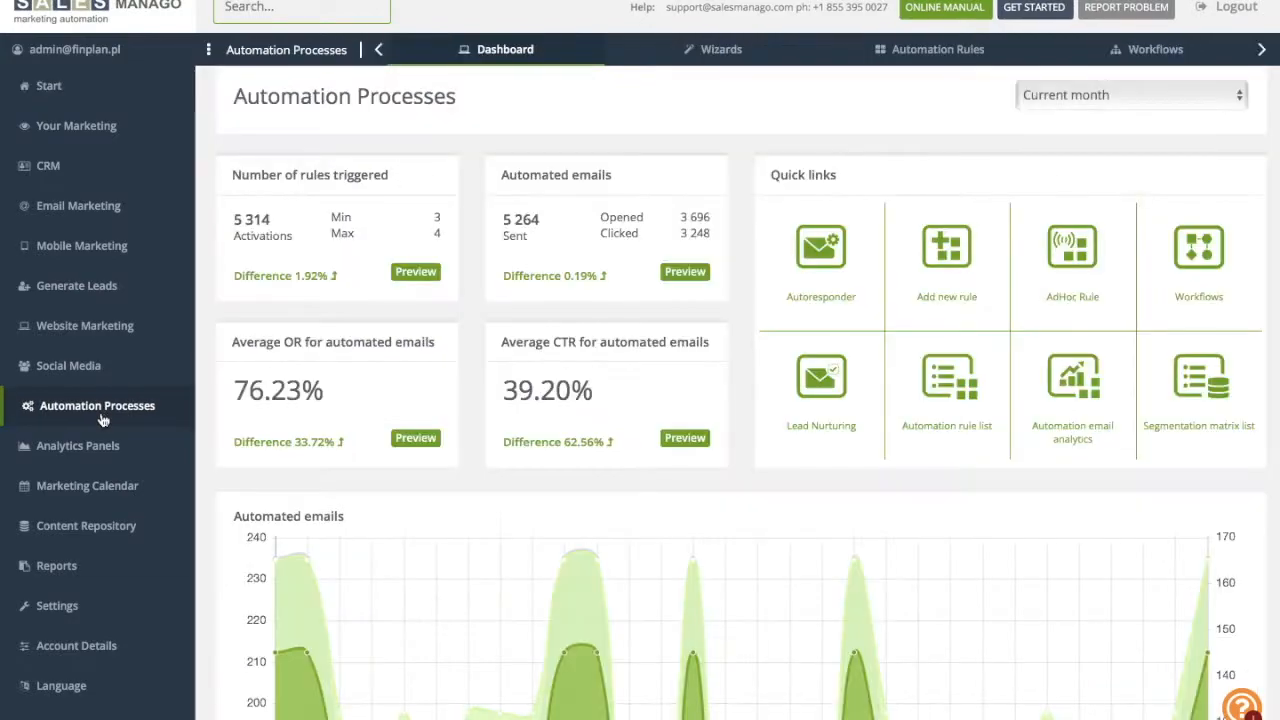
left_click(1156, 50)
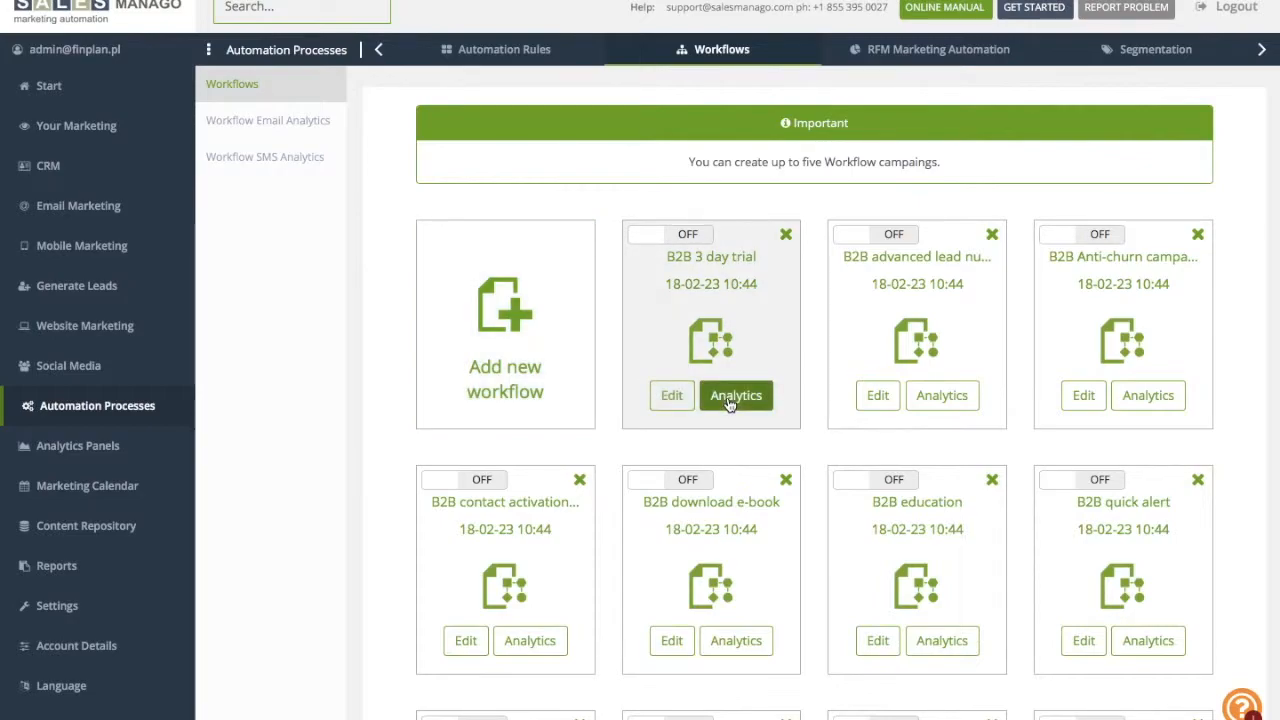
left_click(567, 370)
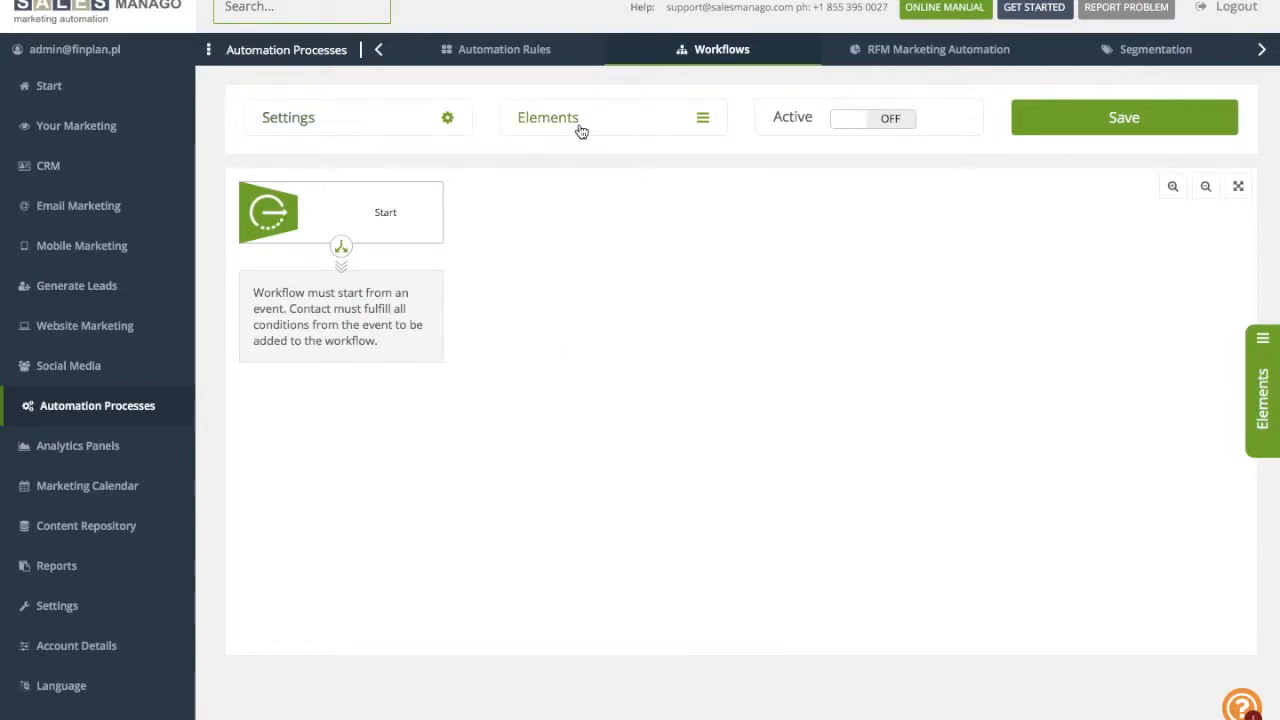
Step: Look at the new workflow's name setting and the available element categories without changing anything
left_click(447, 118)
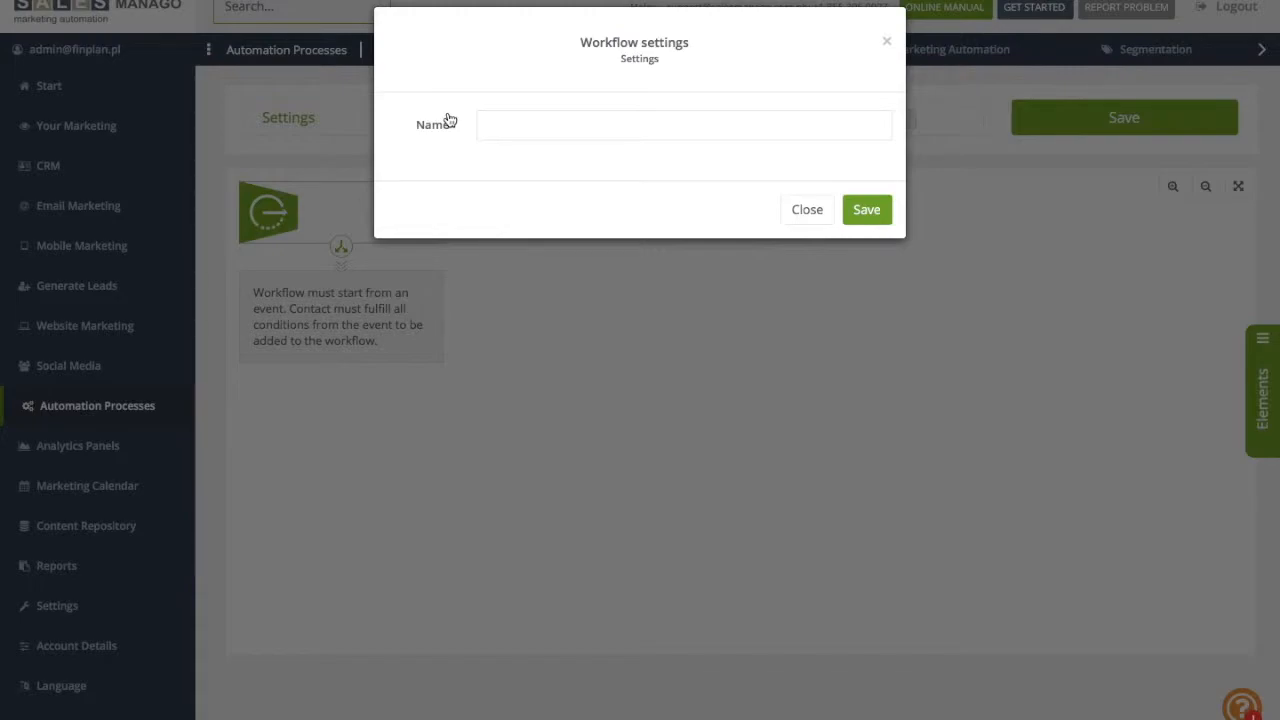
left_click(809, 213)
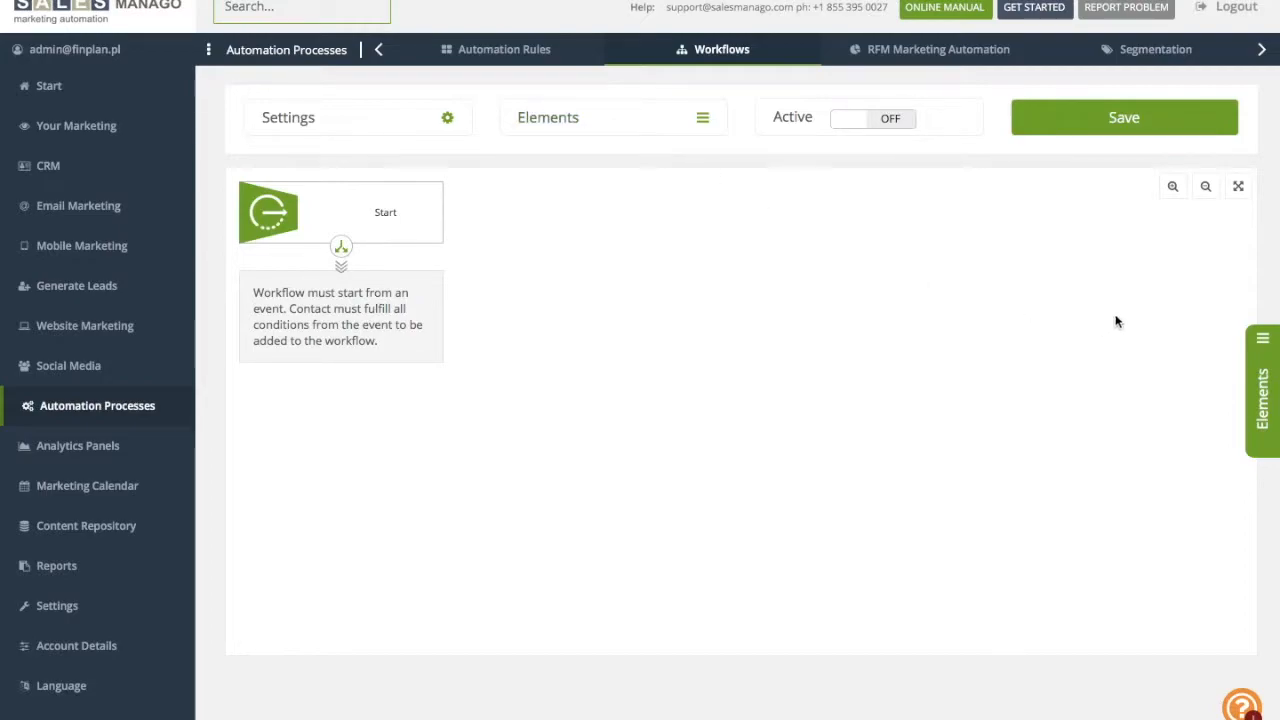
left_click(1261, 345)
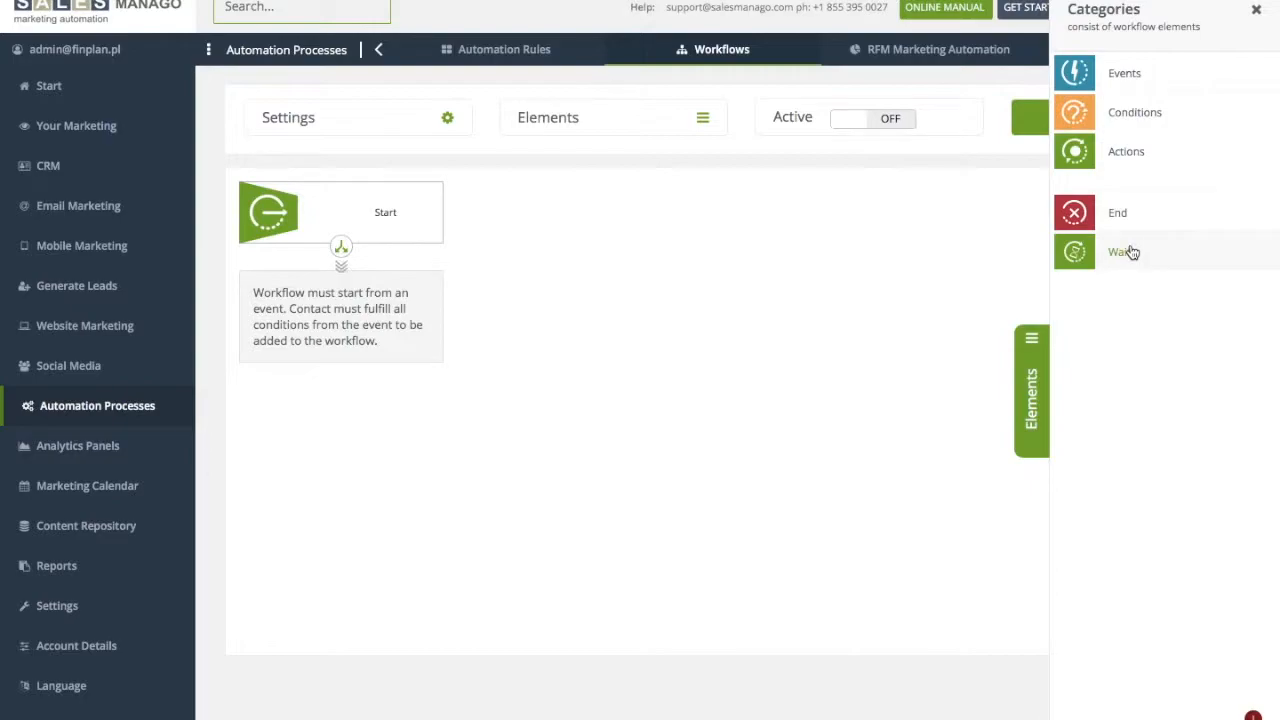
left_click(718, 313)
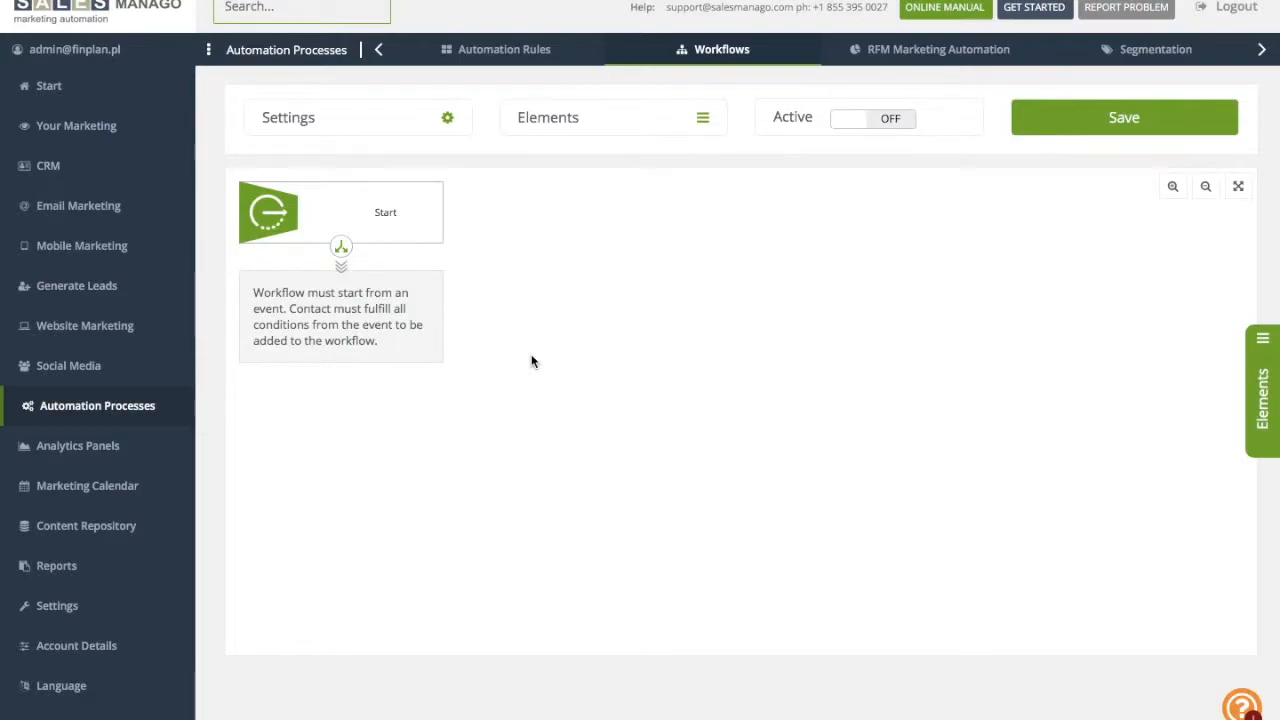
Step: Add a "Contact opened email" event below Start and connect Start to it
left_click(1260, 374)
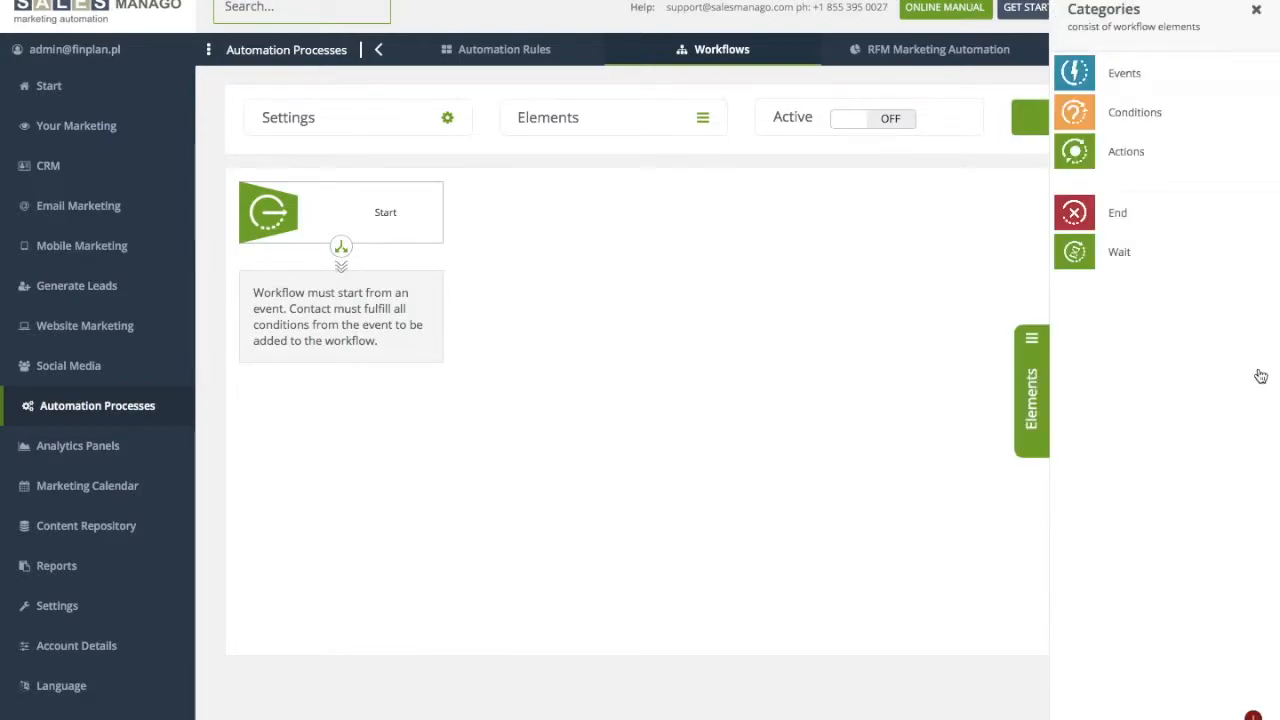
left_click(1170, 86)
left_click_drag(1150, 234, 391, 366)
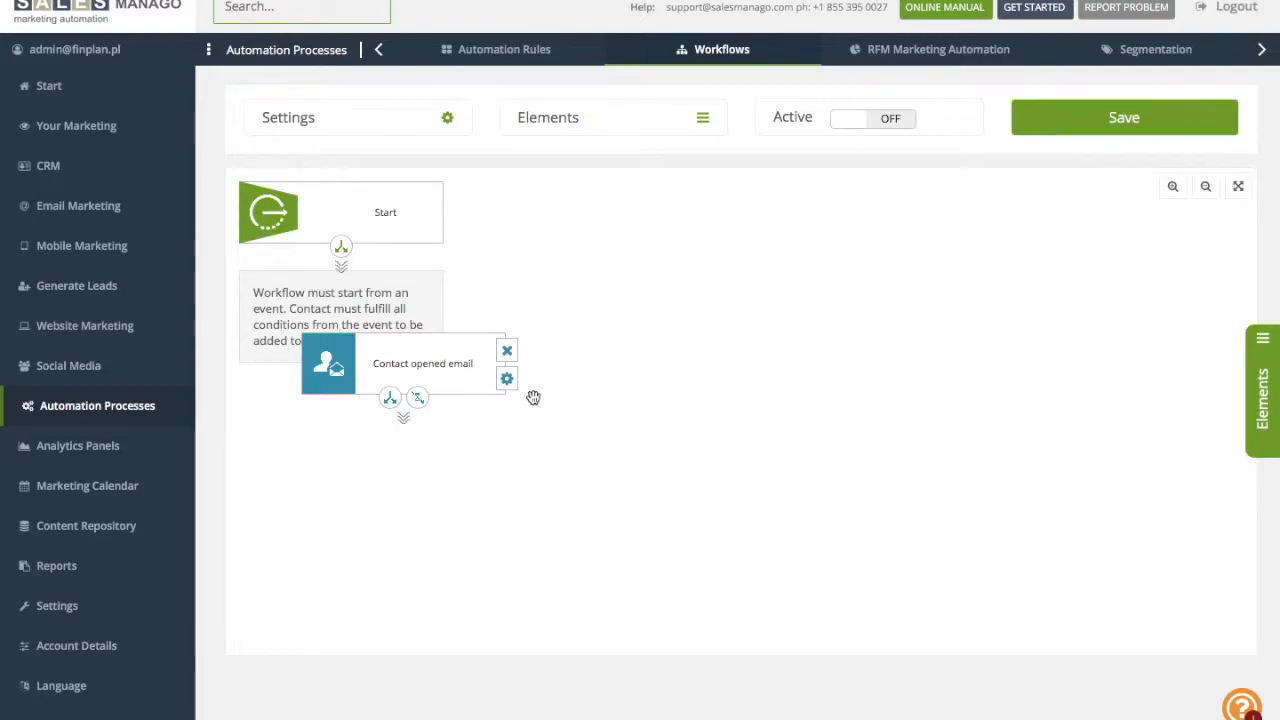
left_click_drag(349, 249, 354, 369)
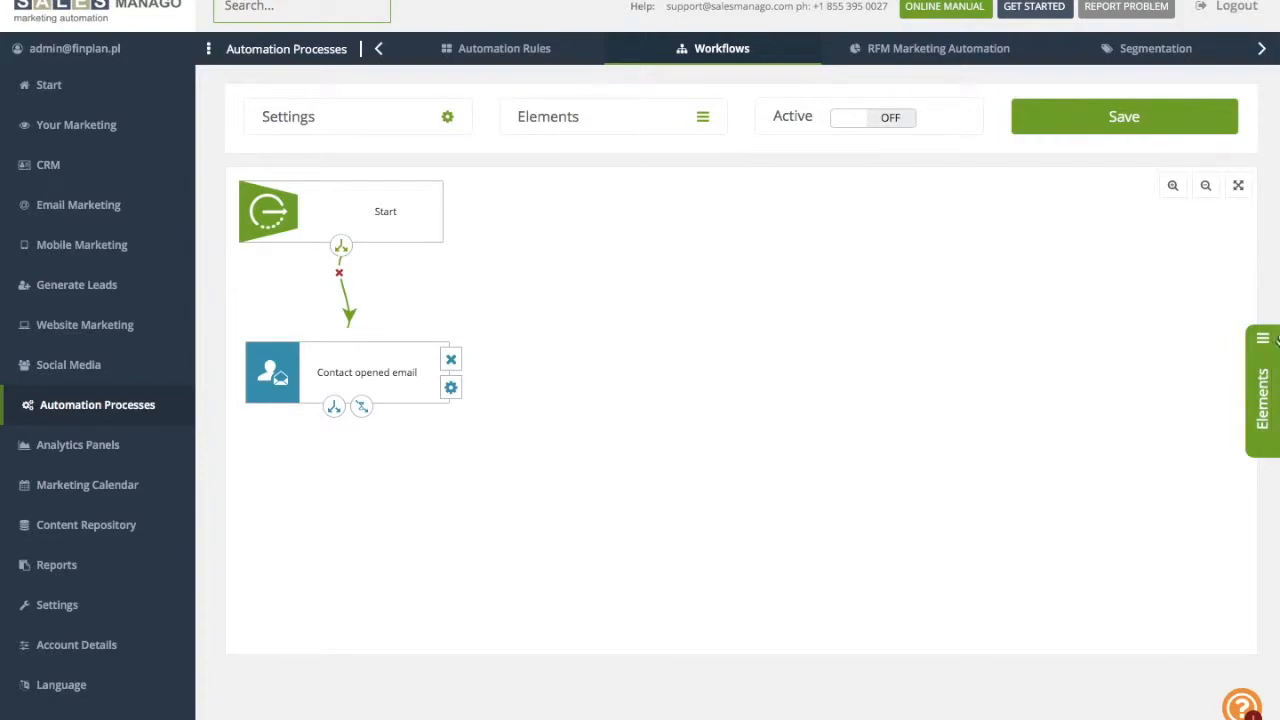
Step: Add a "Contact is tagged with" condition below the event and connect the "Contact opened email" event to it
left_click(1266, 380)
left_click(1174, 120)
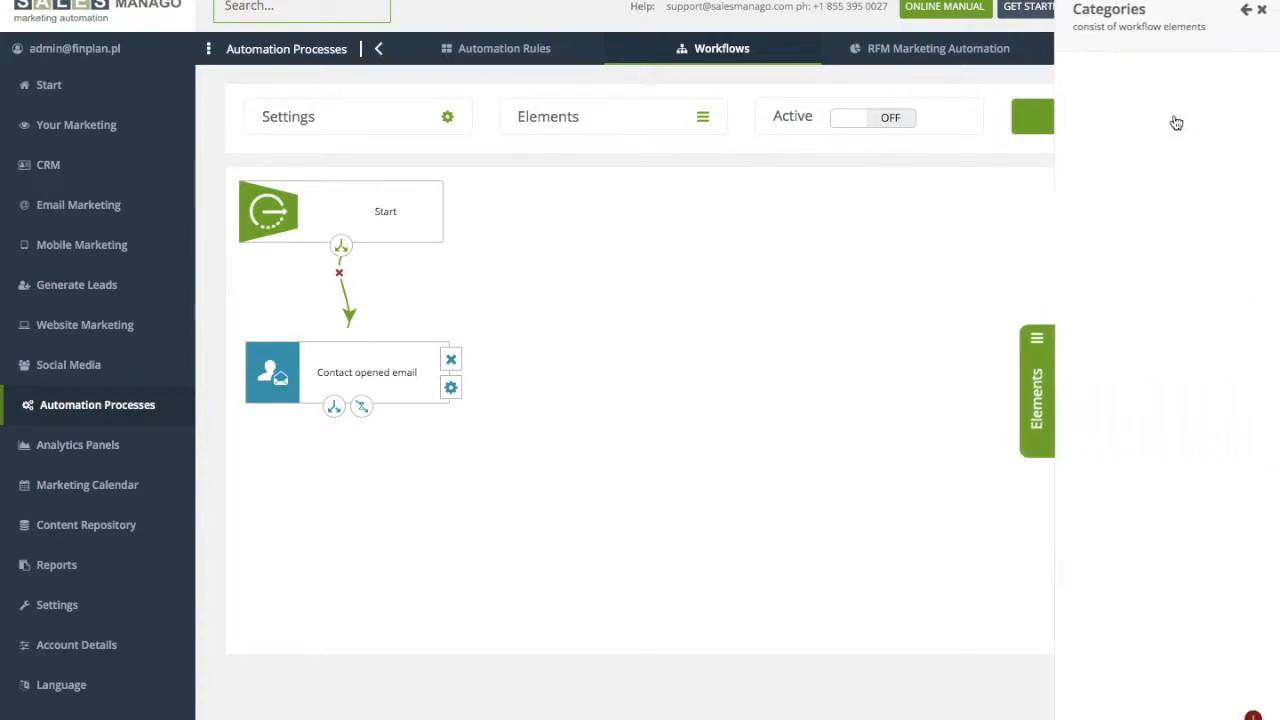
left_click_drag(1180, 286, 456, 497)
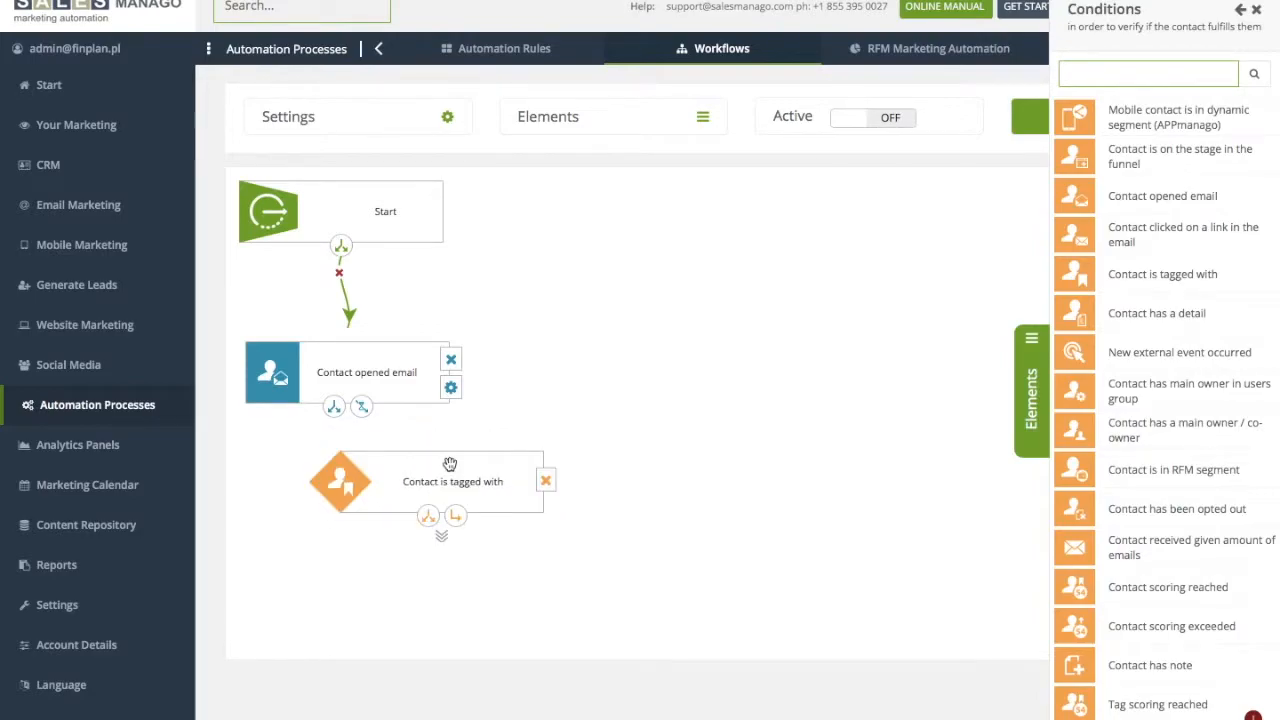
left_click_drag(340, 412, 519, 492)
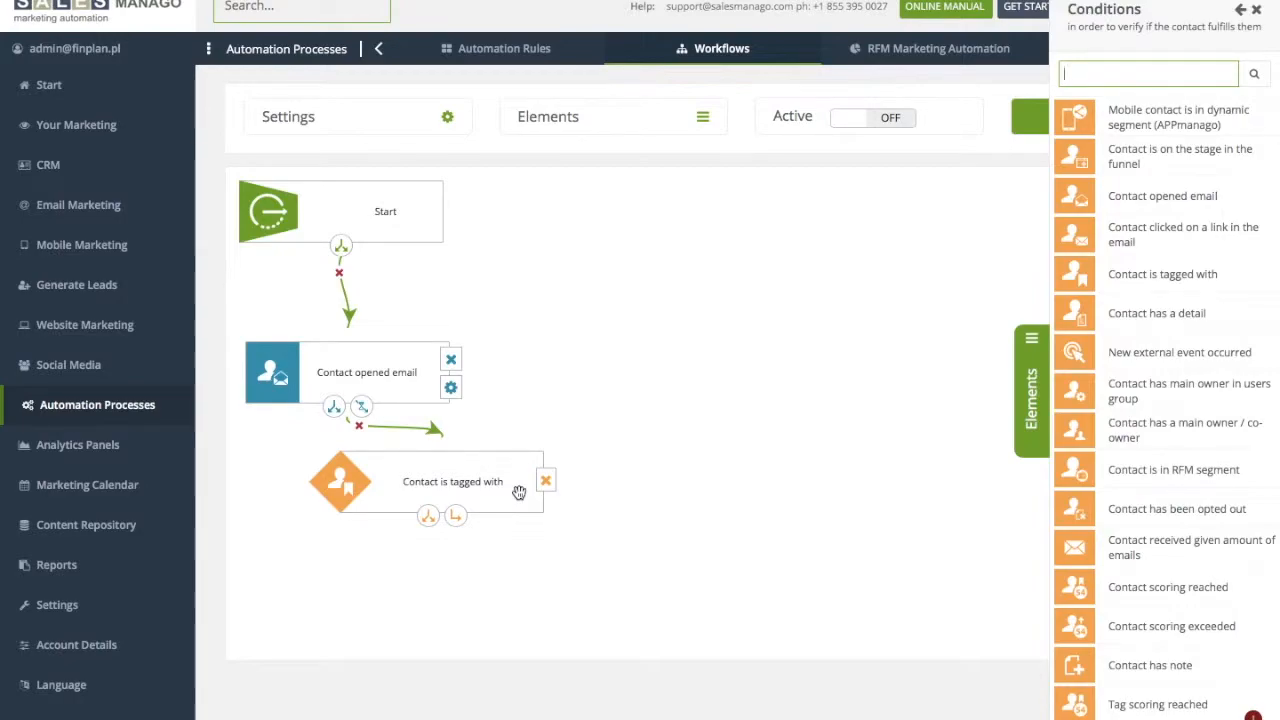
Step: Add an "Add a contact to stage in the funnel" action under the tag condition and link it through the tag branch
left_click(1158, 154)
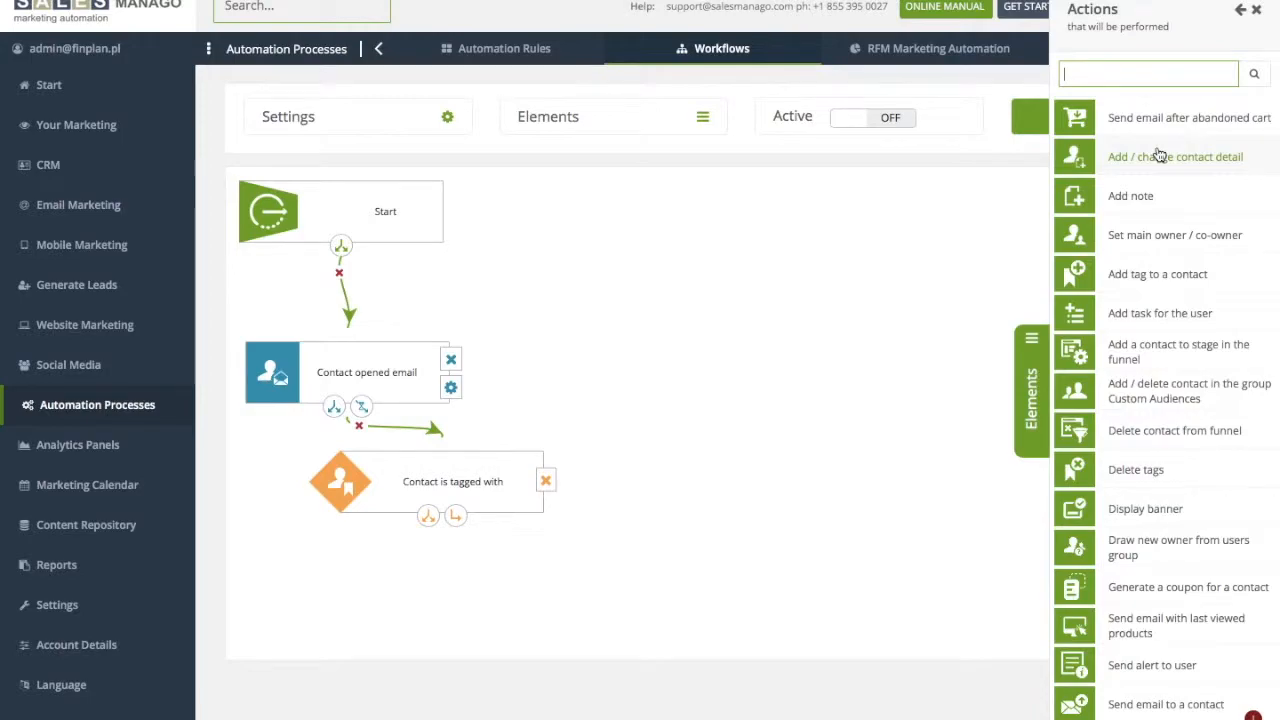
left_click(1178, 351)
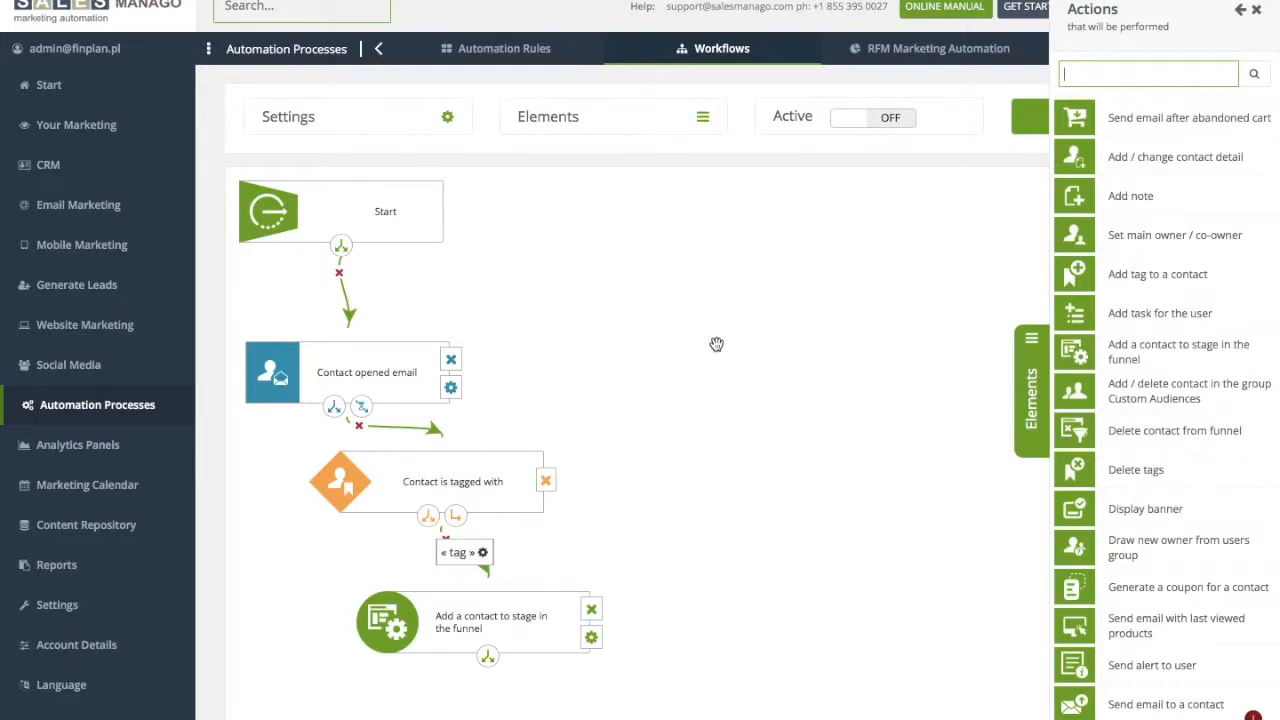
left_click(1237, 12)
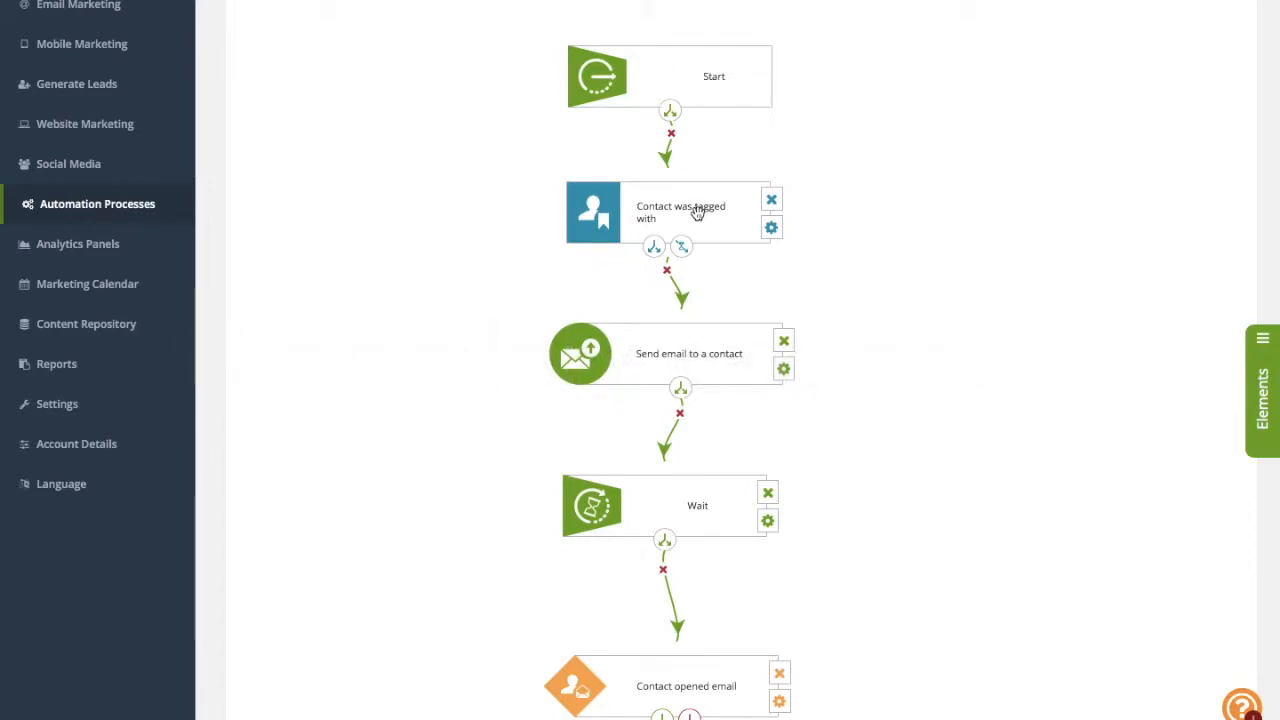
Step: Save the settings of the "Contact was tagged with" event with the tag BIURO2017
left_click(775, 232)
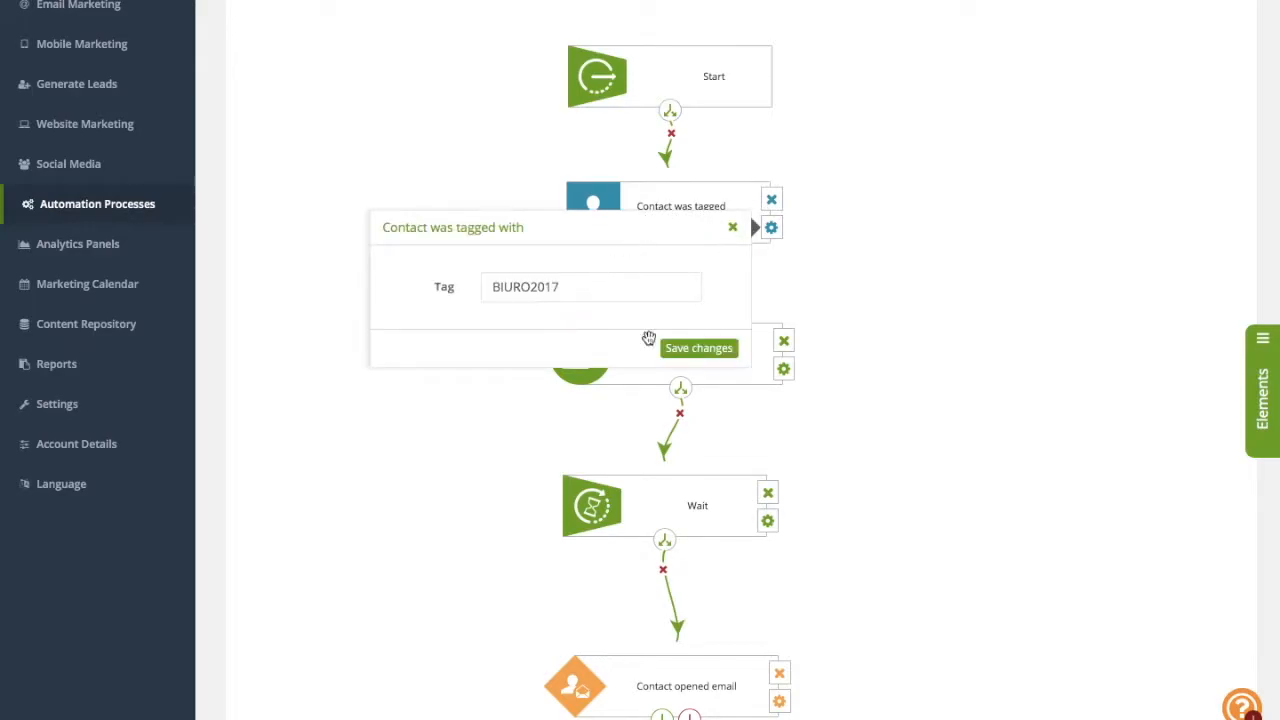
left_click(720, 348)
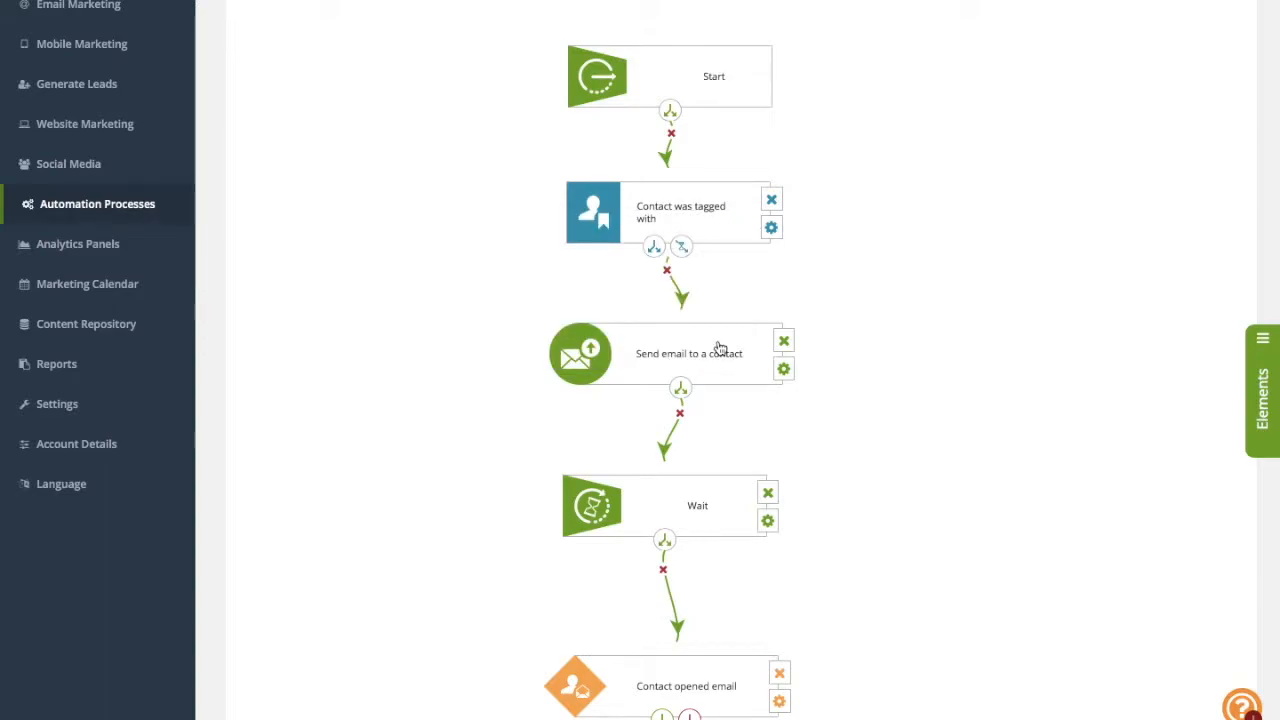
Step: In the first "Send email to a contact" action, select email 1 and enable sending a copy to the Main Owner
left_click(784, 370)
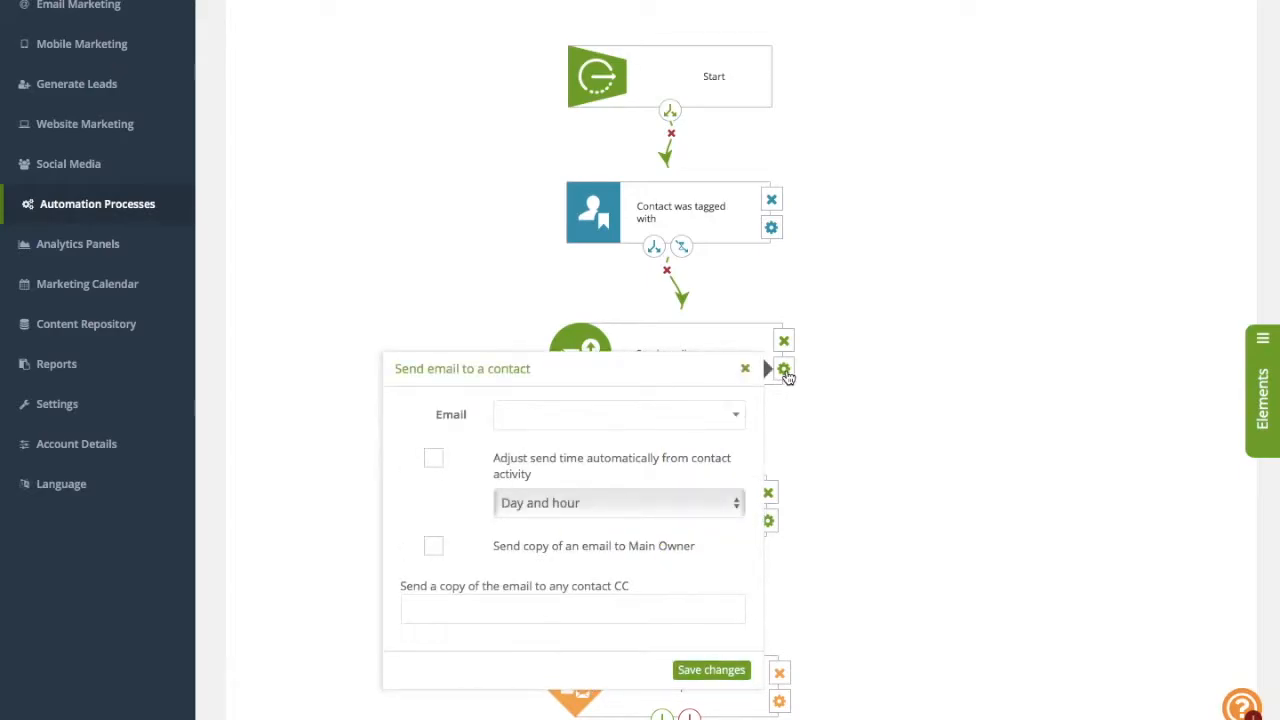
left_click(734, 418)
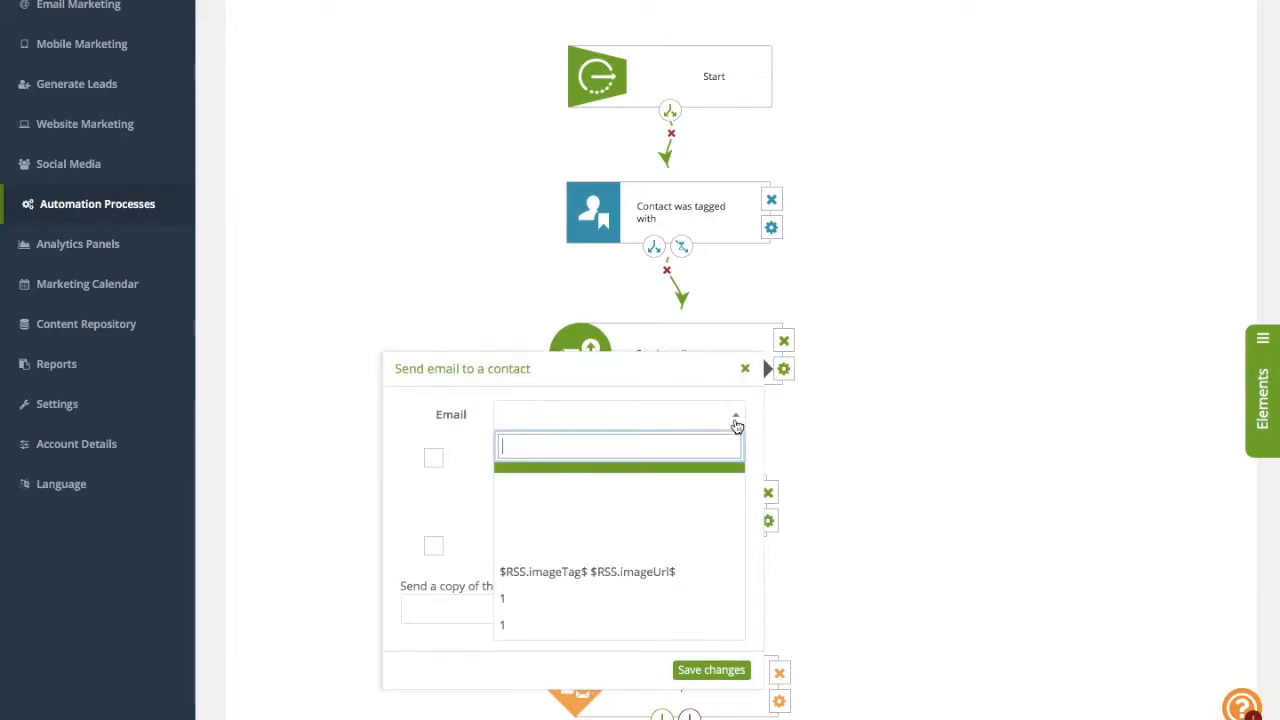
left_click(660, 599)
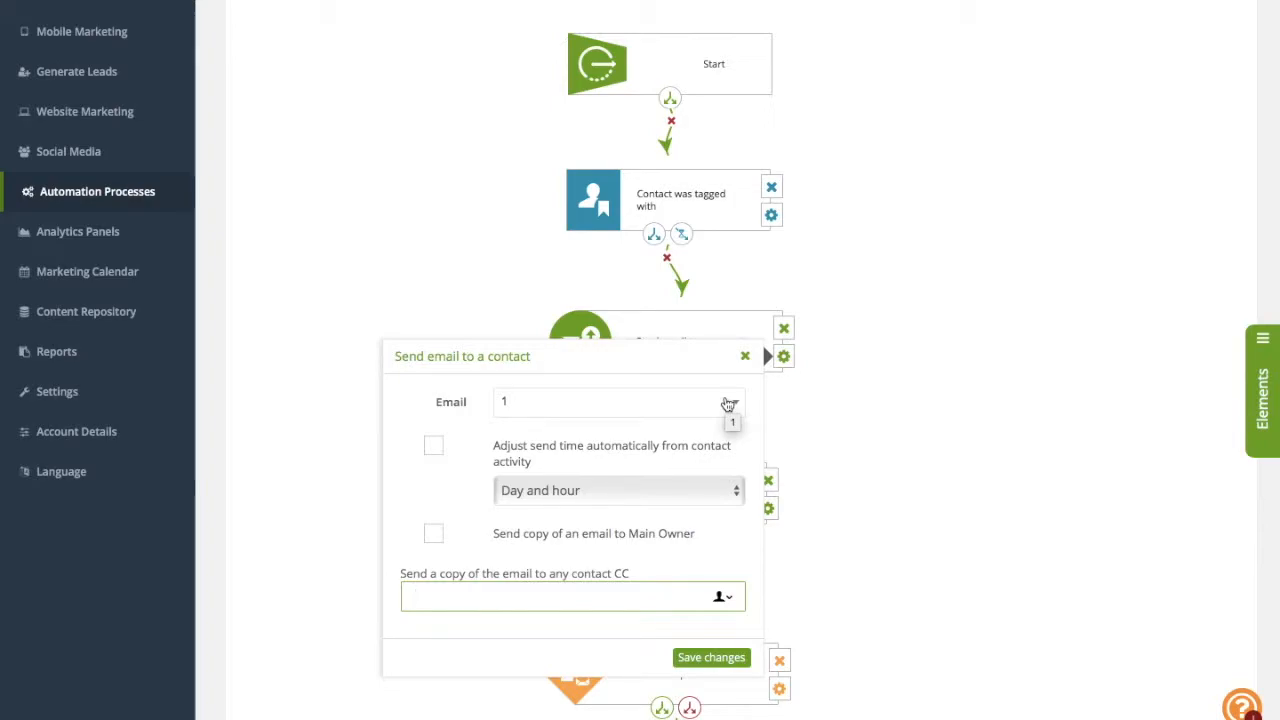
left_click(433, 537)
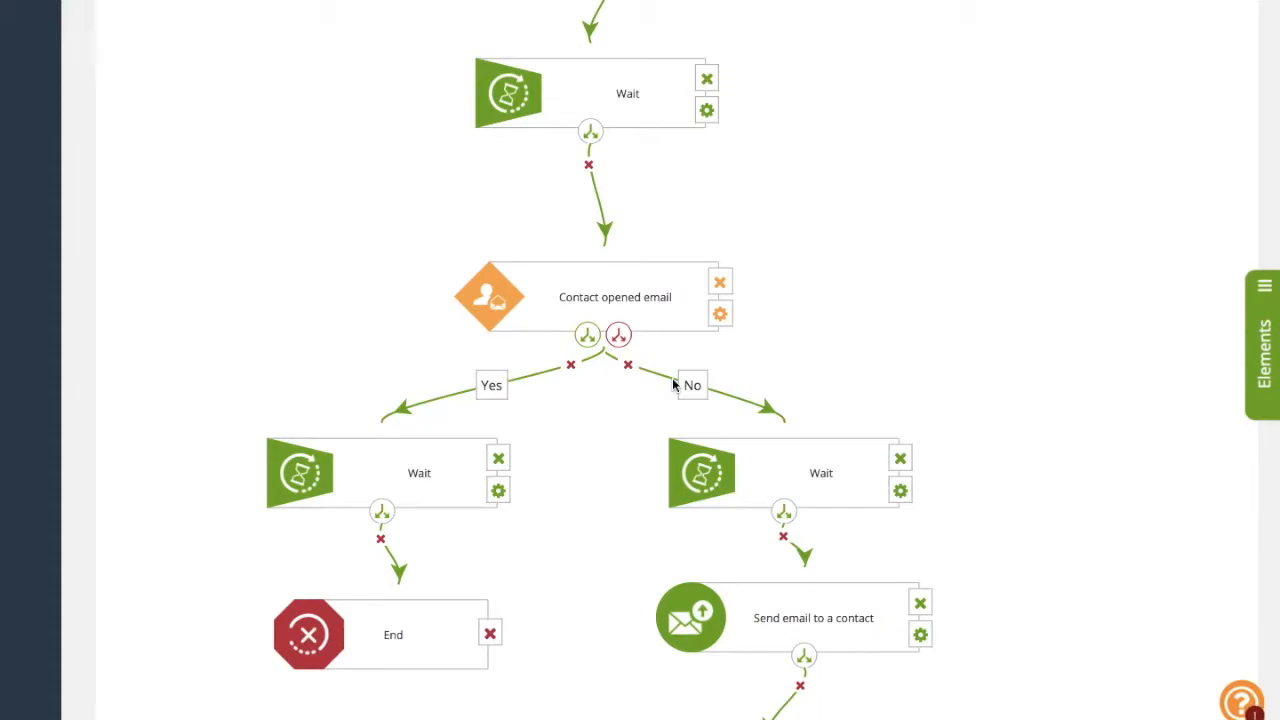
Step: Examine the workflow's Yes and No branches after each "Contact opened email" condition, through their waits, emails and ends
scroll(676, 305, "down", 2)
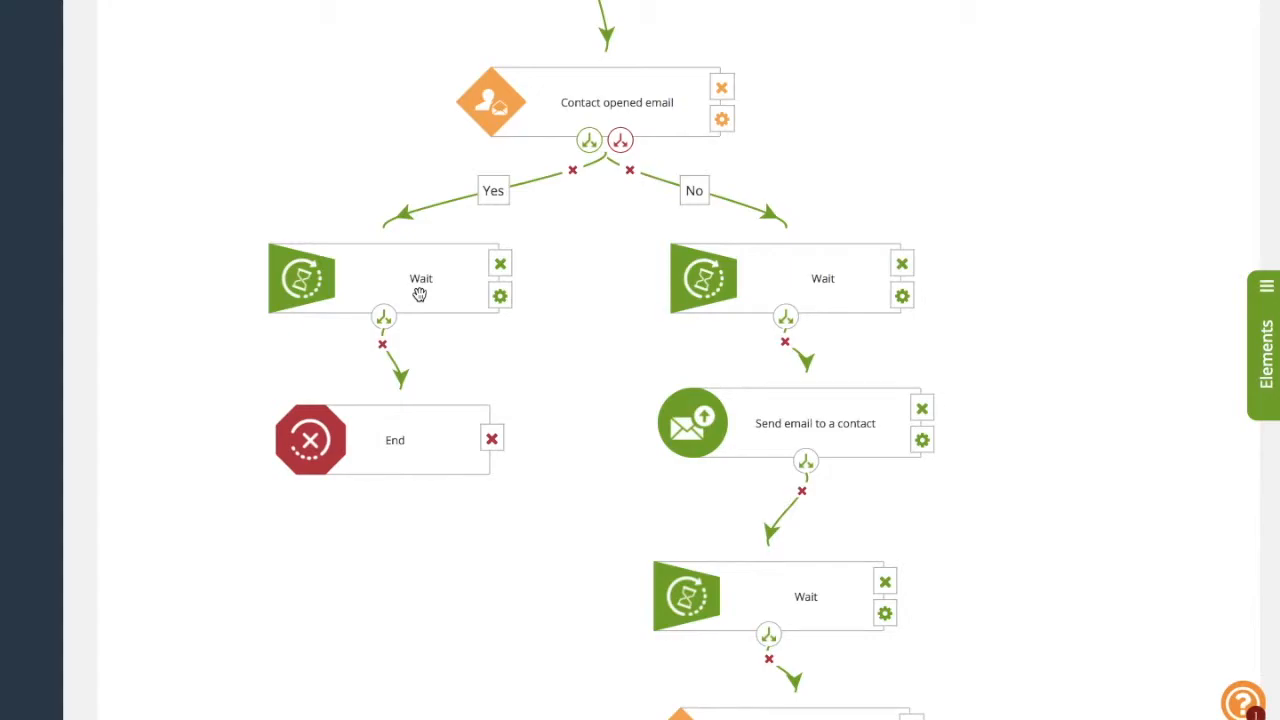
scroll(970, 302, "down", 3)
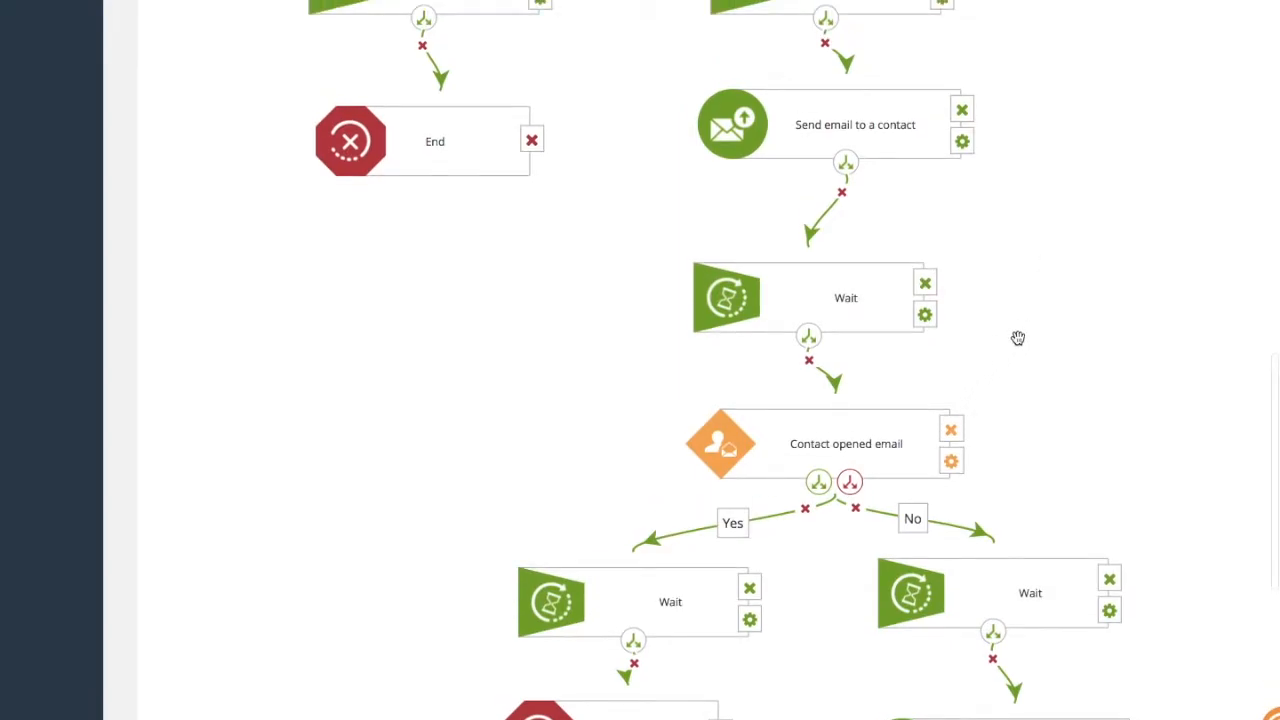
scroll(1020, 337, "down", 3)
scroll(1018, 338, "up", 1)
scroll(1119, 107, "up", 5)
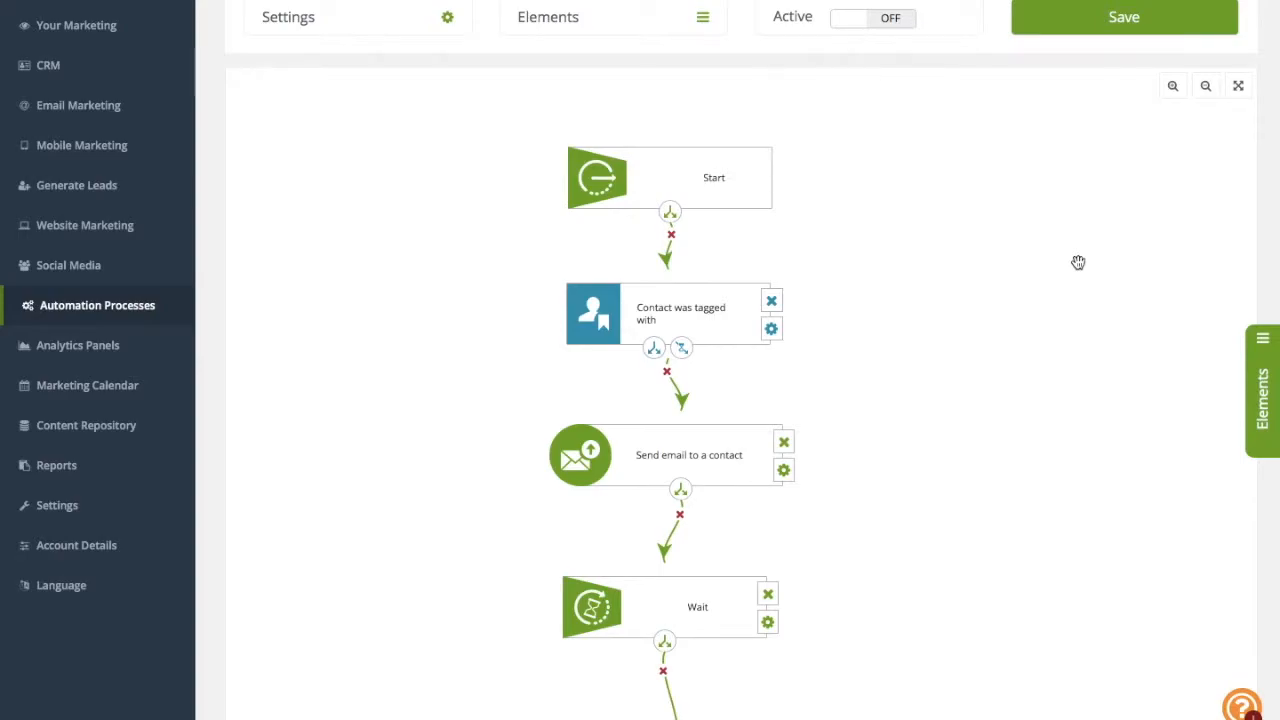
scroll(1051, 183, "up", 1)
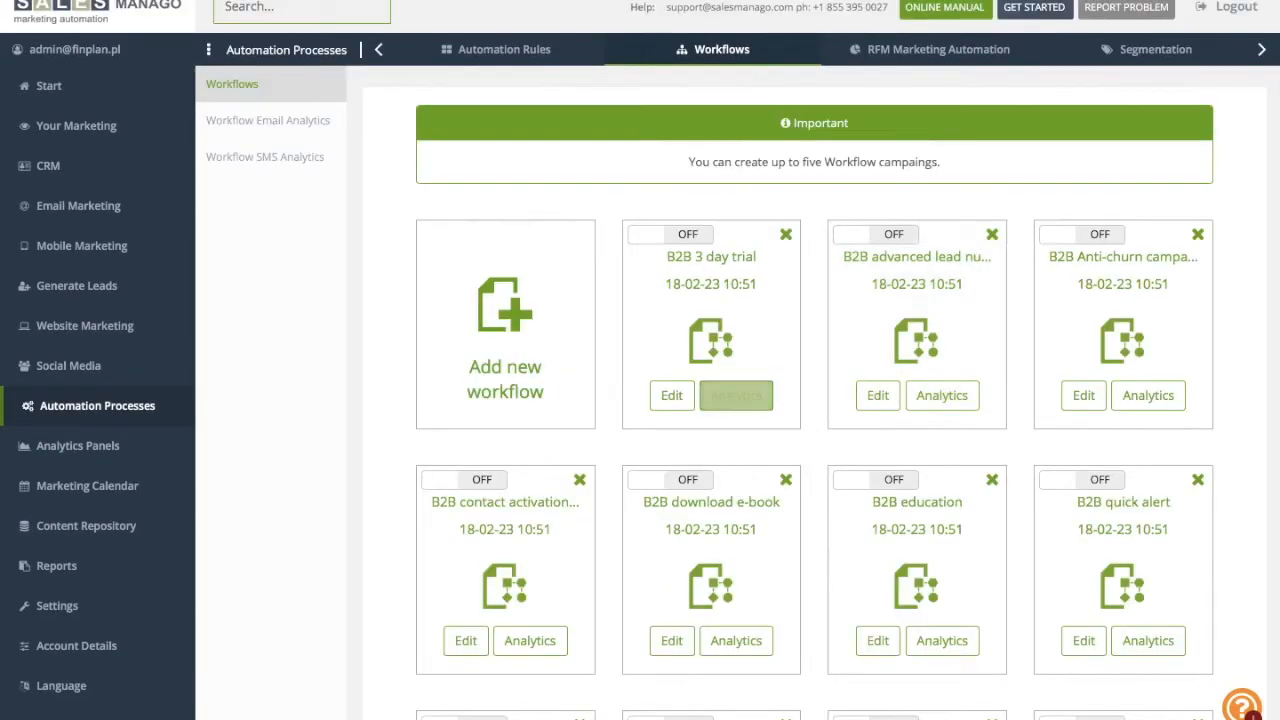
Step: Open the analytics of the B2C contact activation workflow and review its stages down to the Comparison section
scroll(1160, 258, "down", 6)
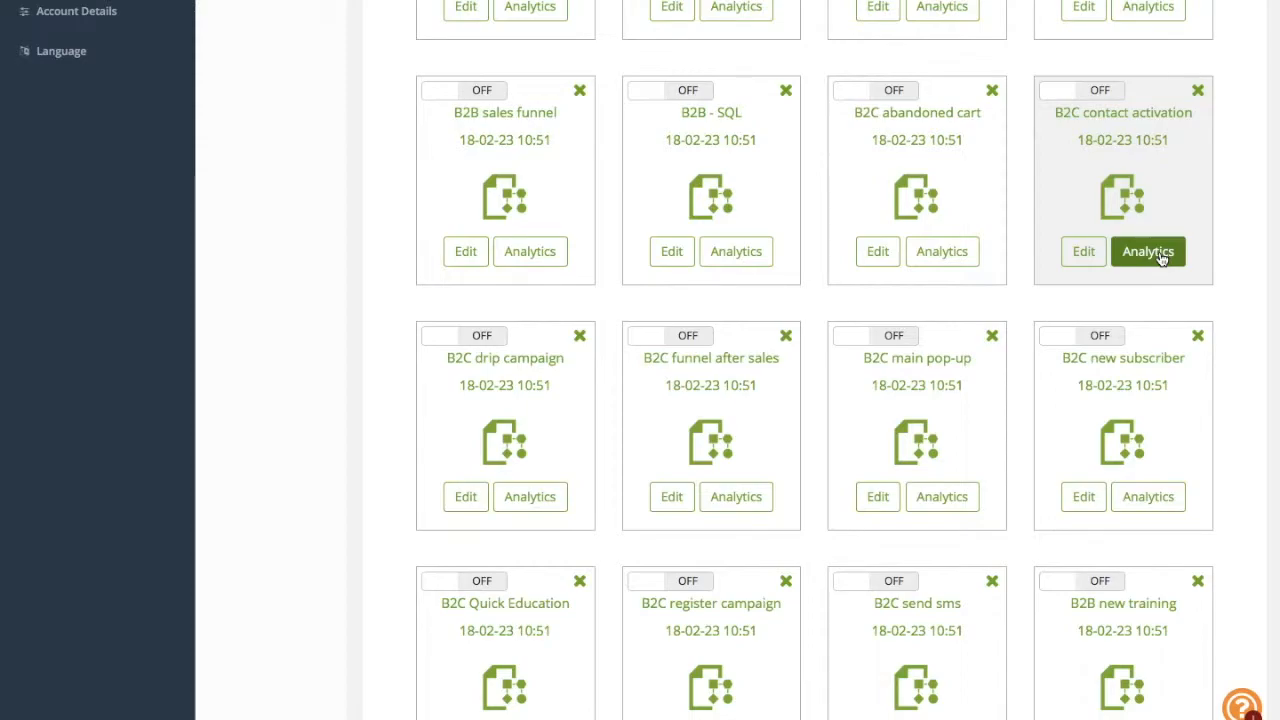
left_click(1160, 253)
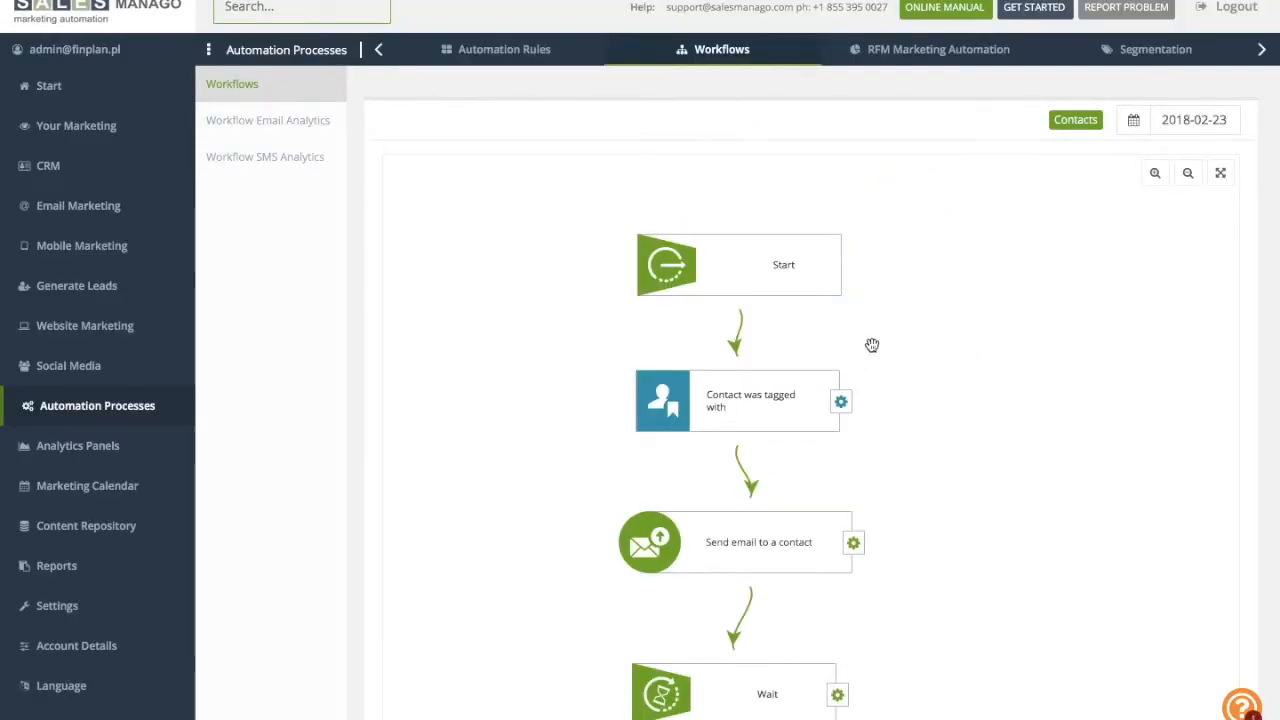
mouse_move(759, 297)
mouse_move(665, 570)
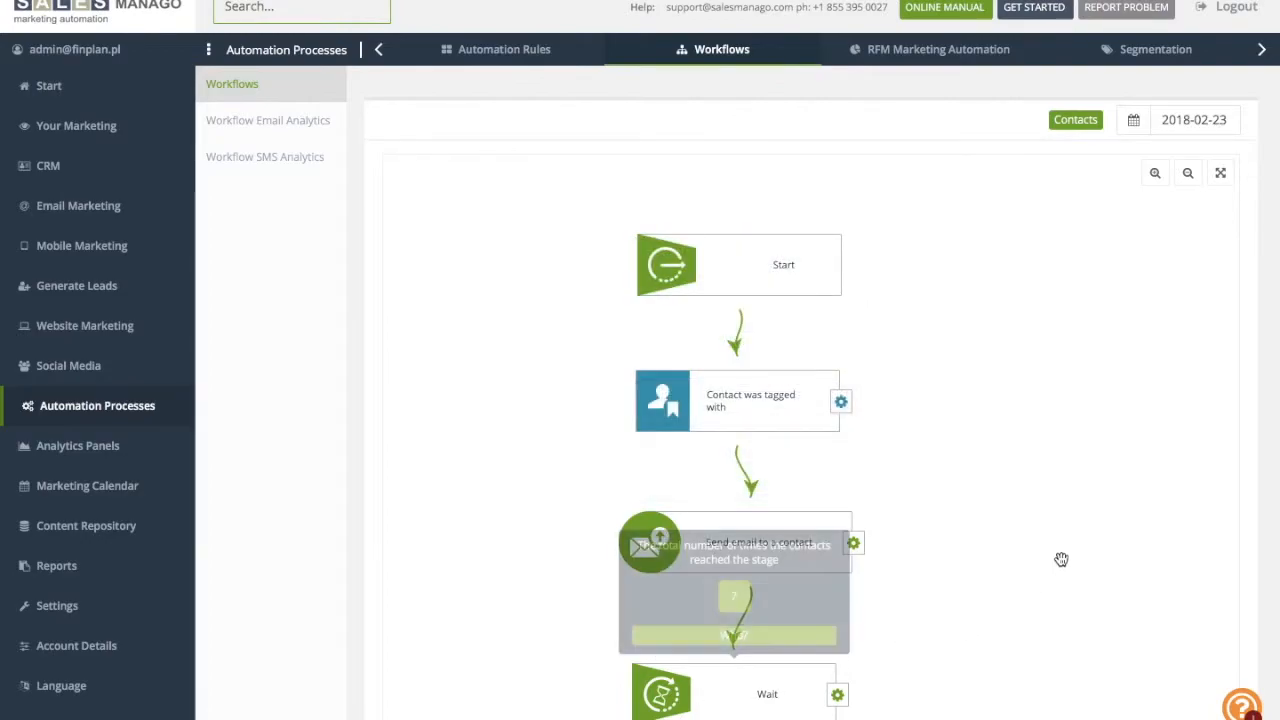
scroll(1061, 559, "down", 10)
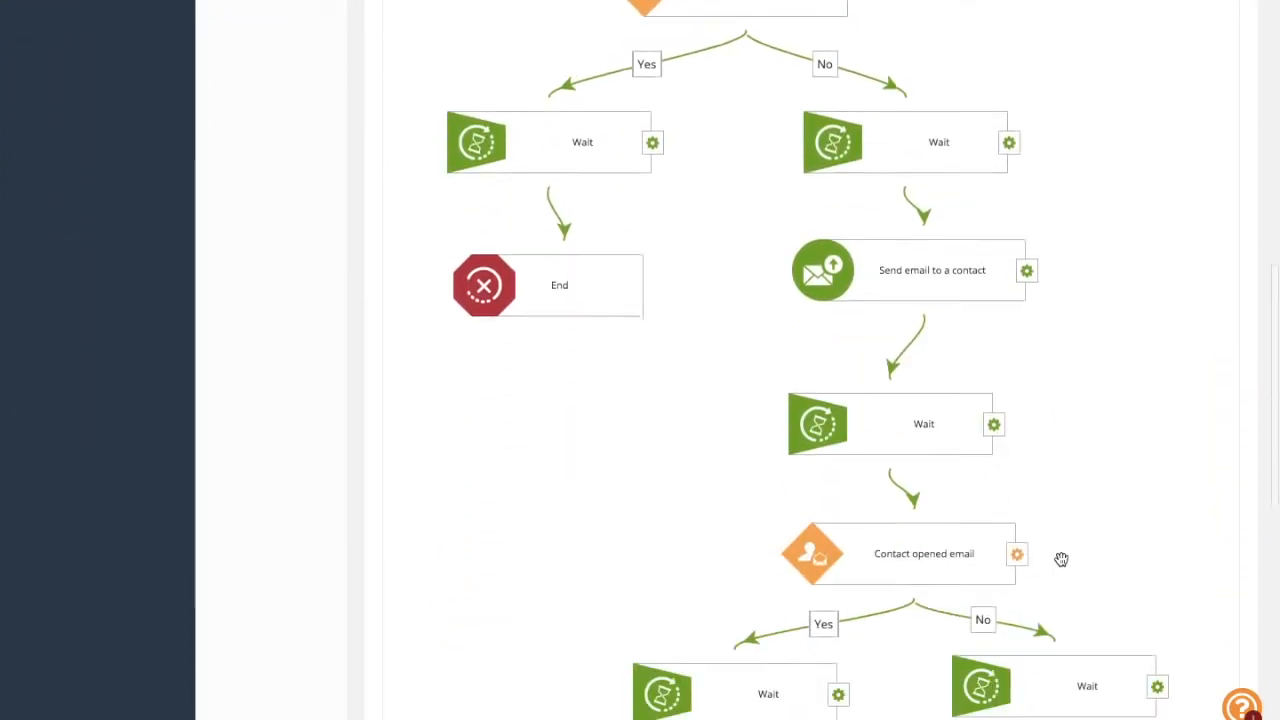
scroll(1071, 177, "up", 1)
scroll(1071, 177, "down", 4)
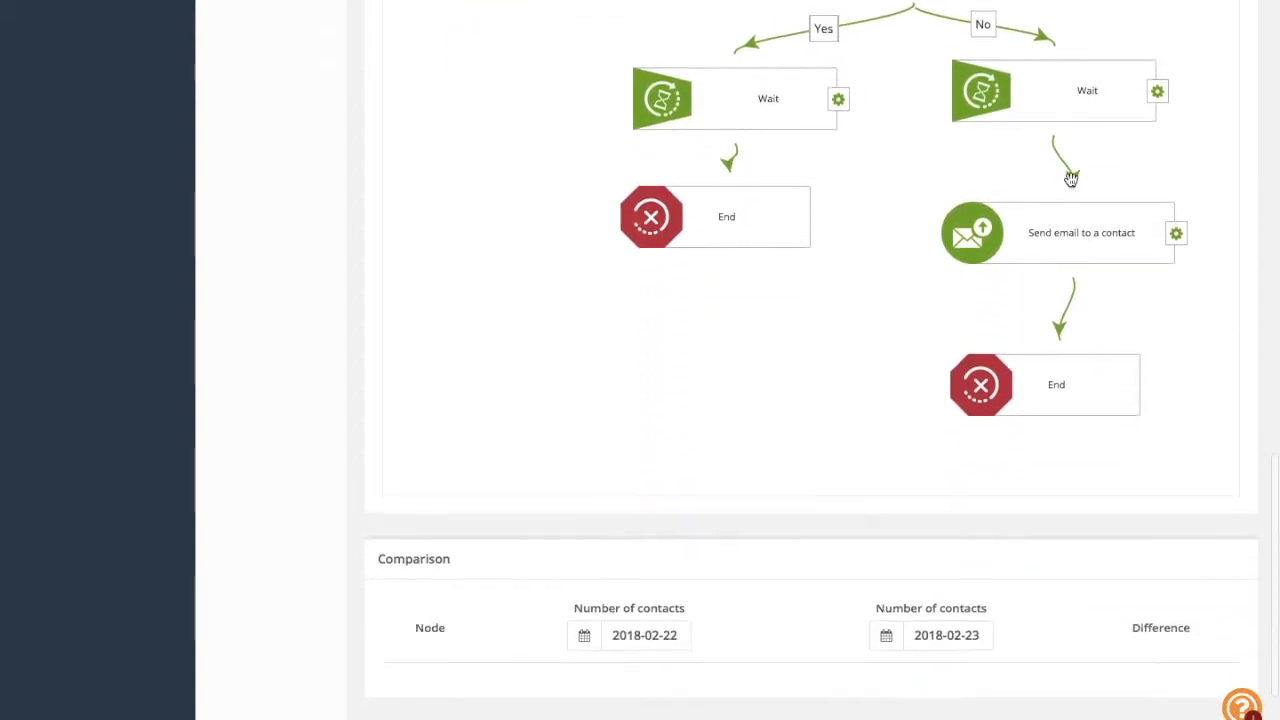